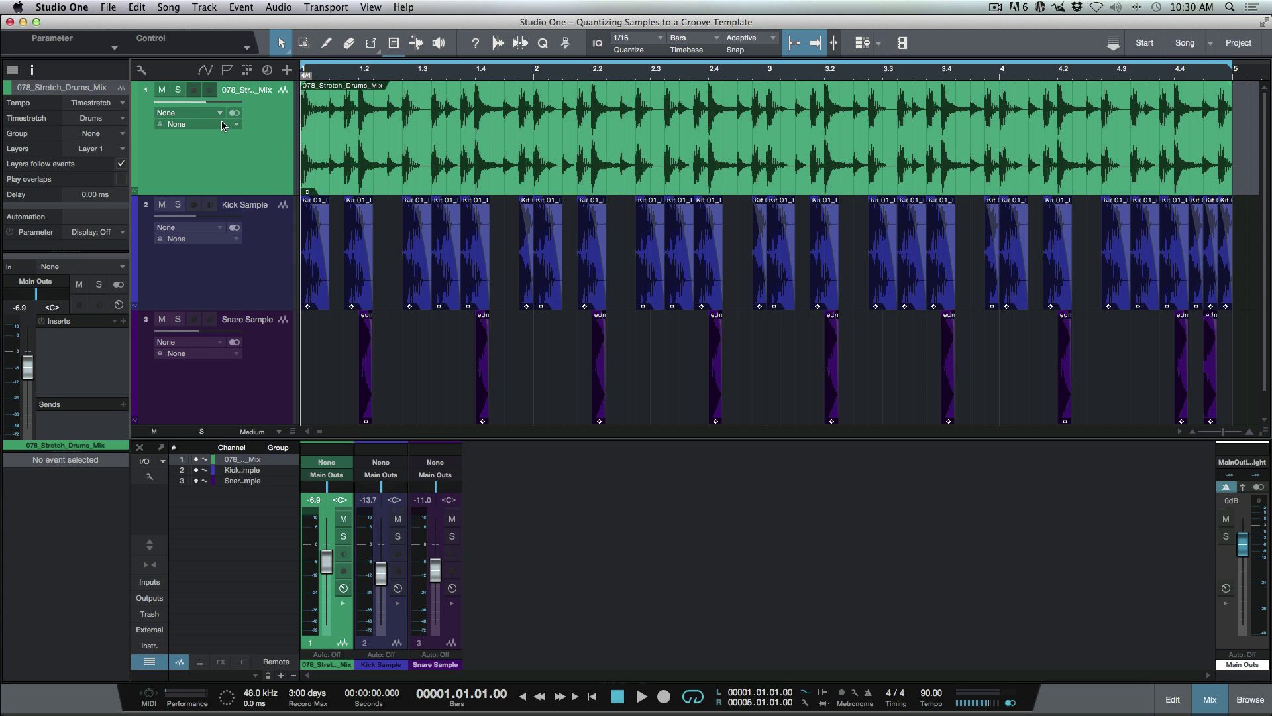
Play the project while soloing the drum loop, Kick Sample and Snare Sample tracks in turn
left_click(177, 90)
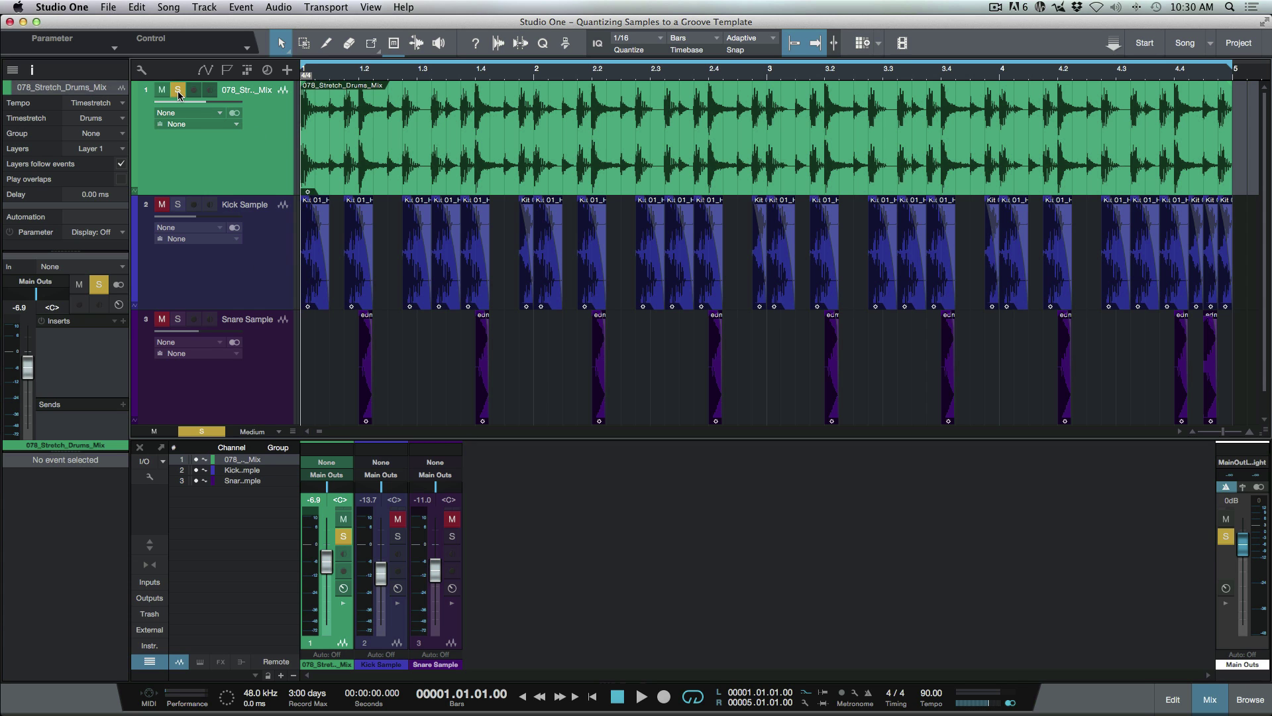
key("space")
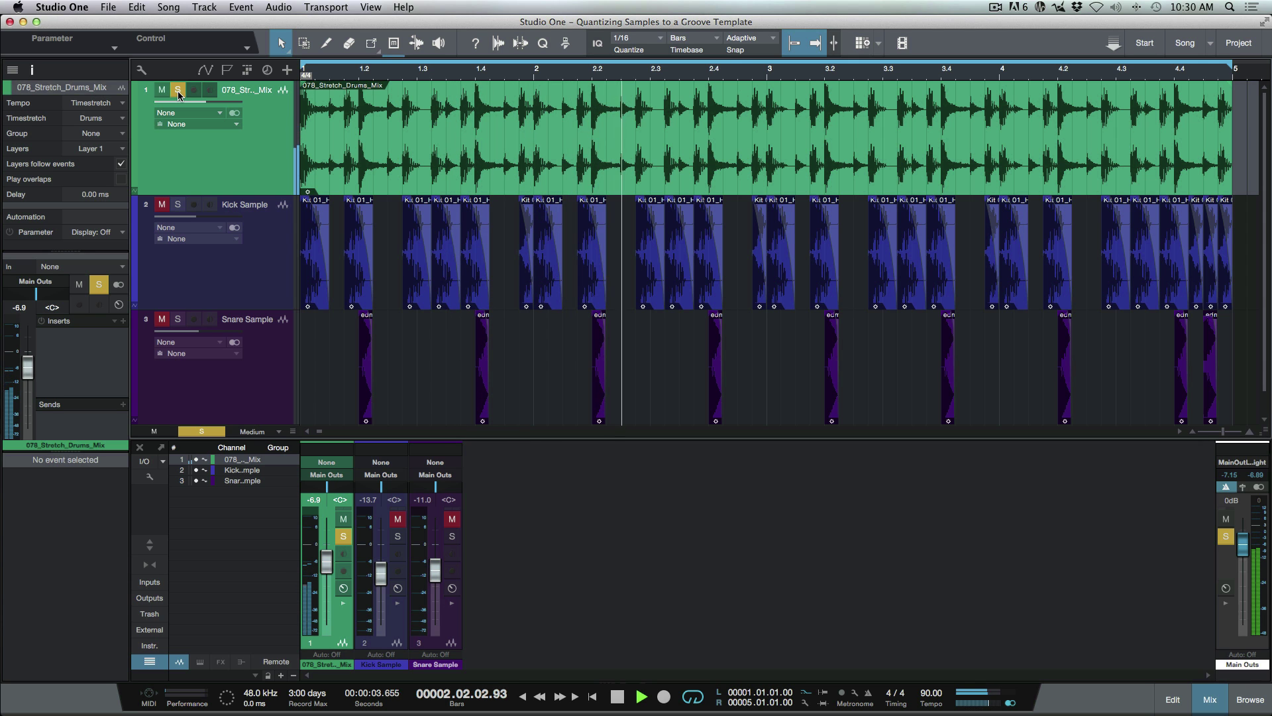
key("Down")
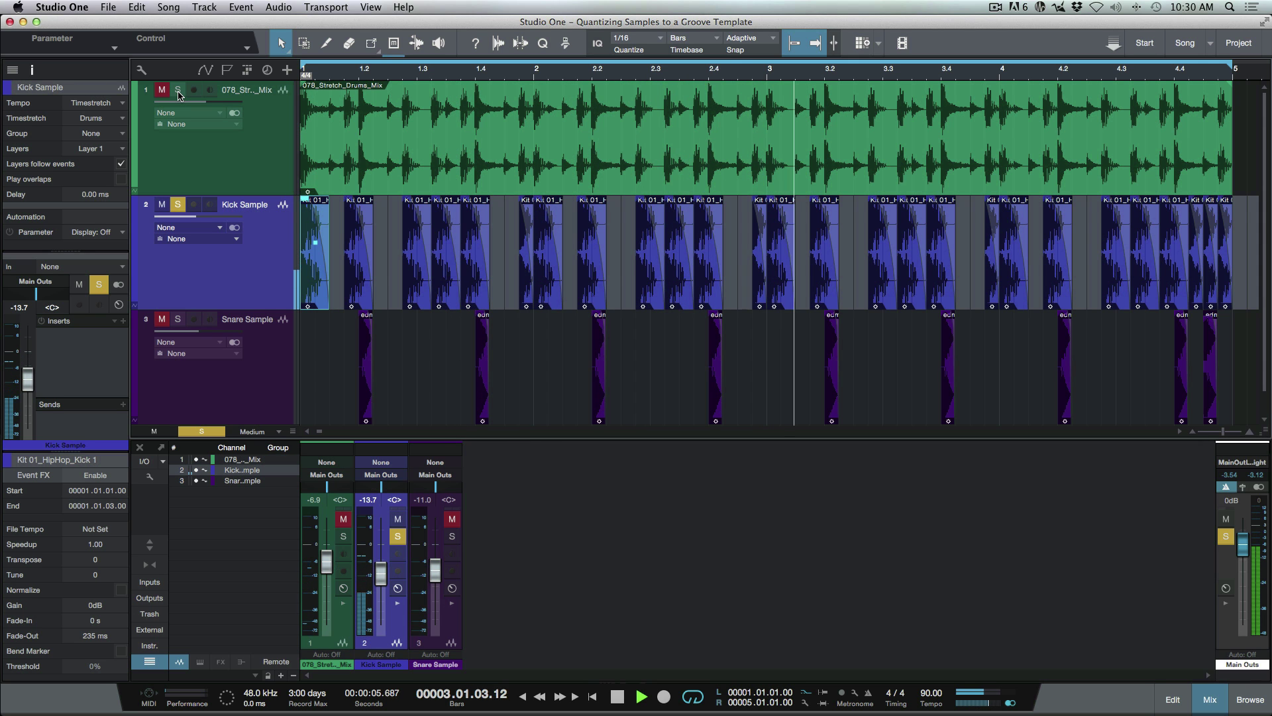
key("Down")
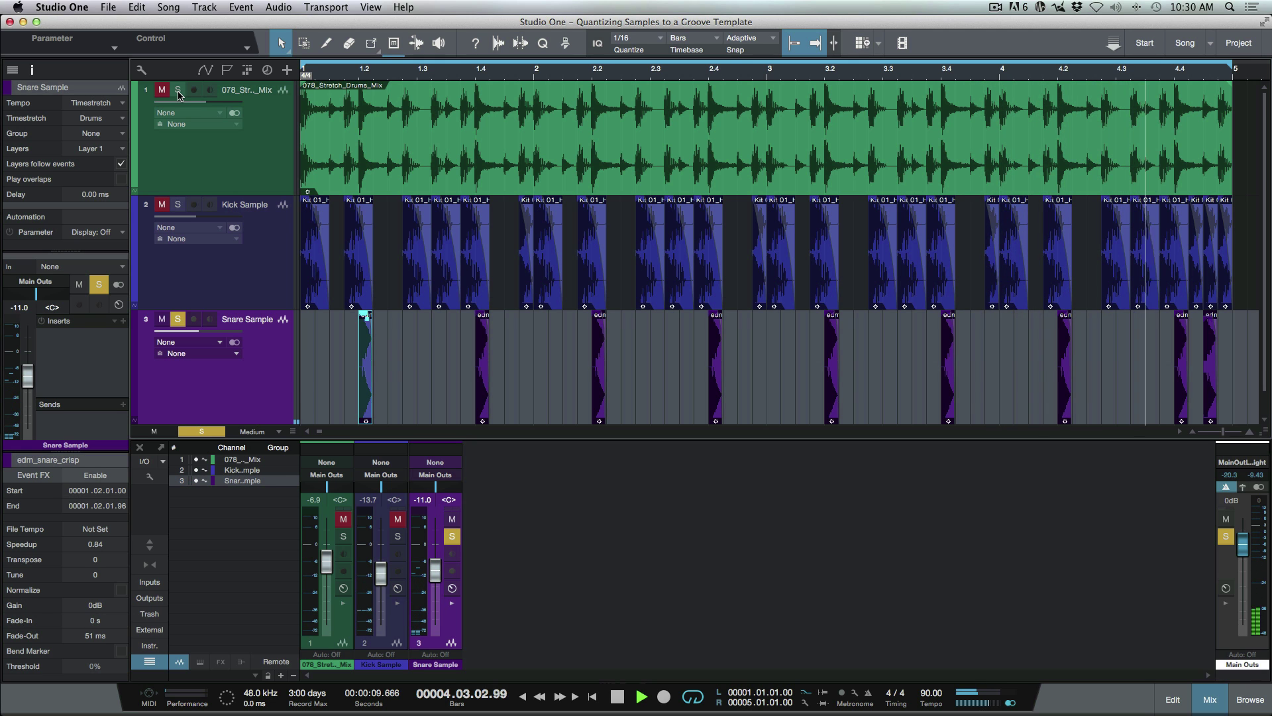
key("Up")
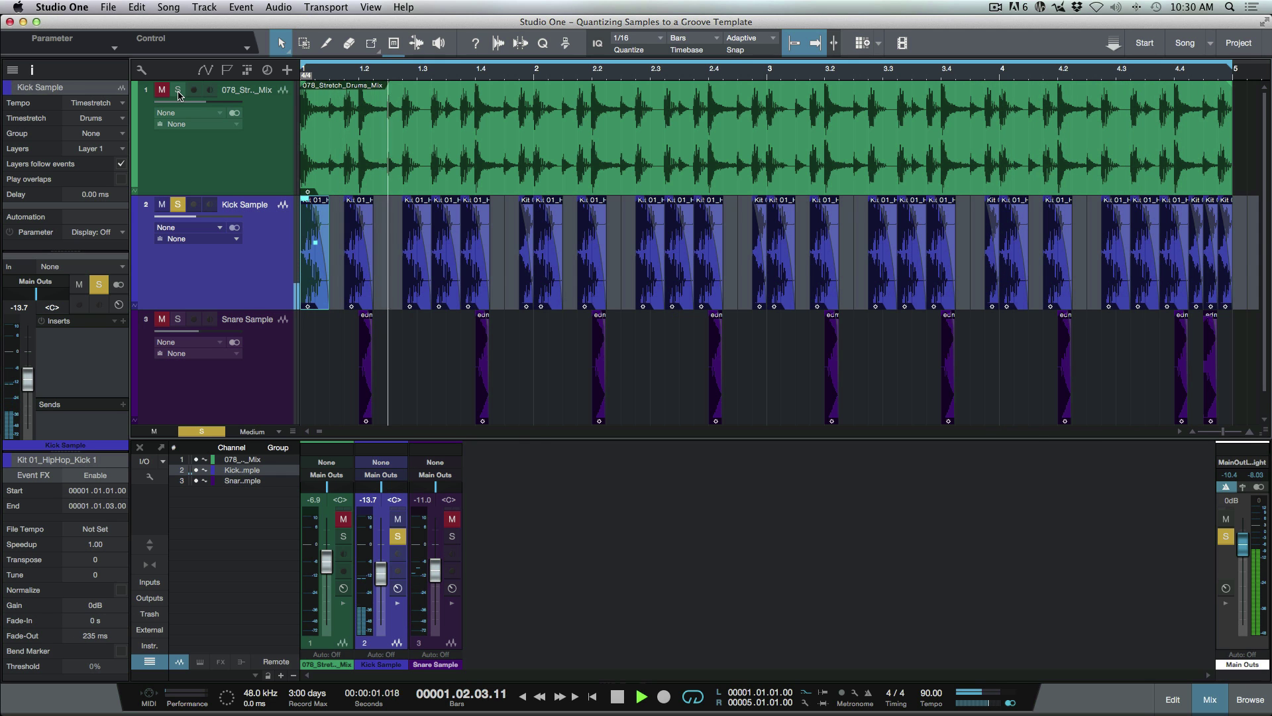
key("Up")
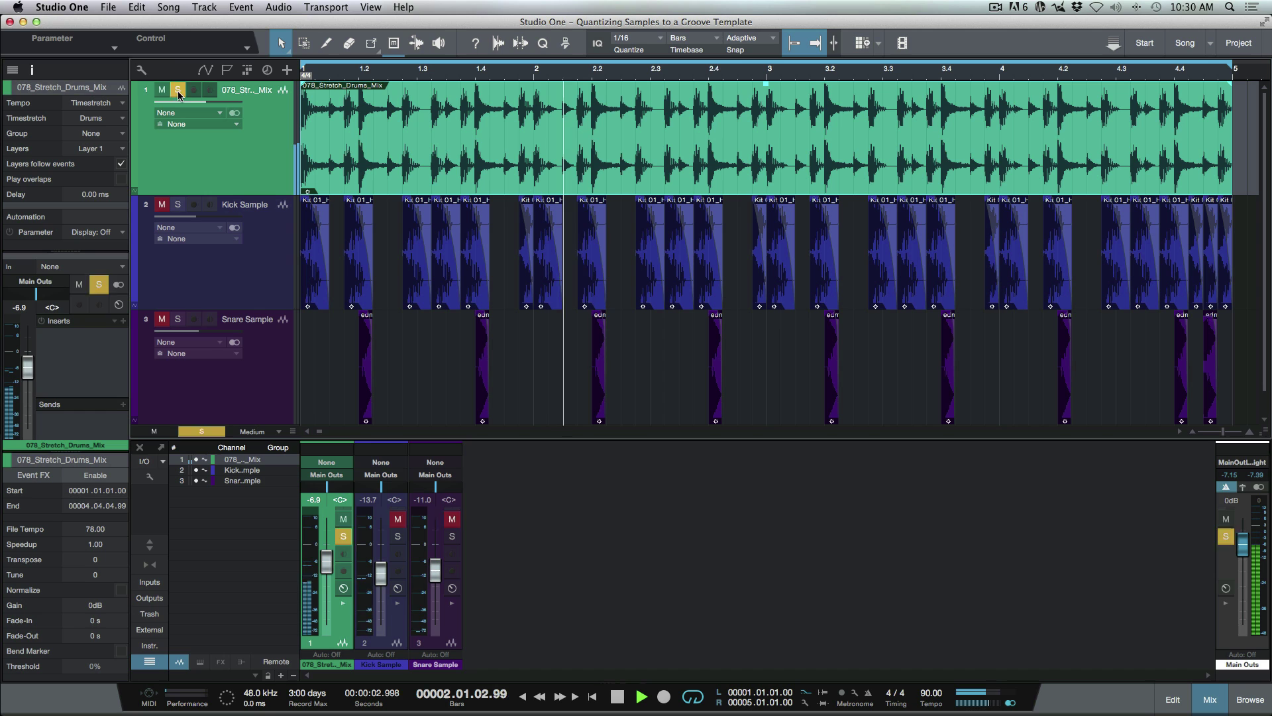
Unsolo the drum loop and play all three tracks together
left_click(177, 91)
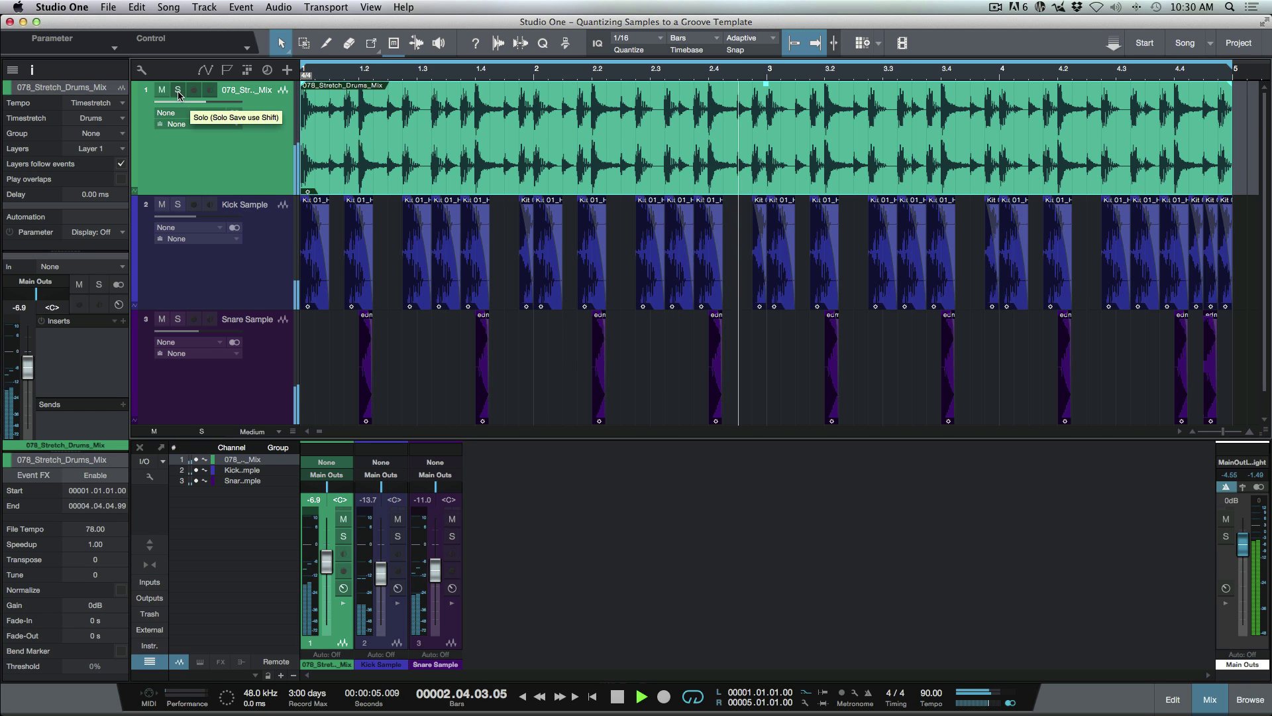
key("space")
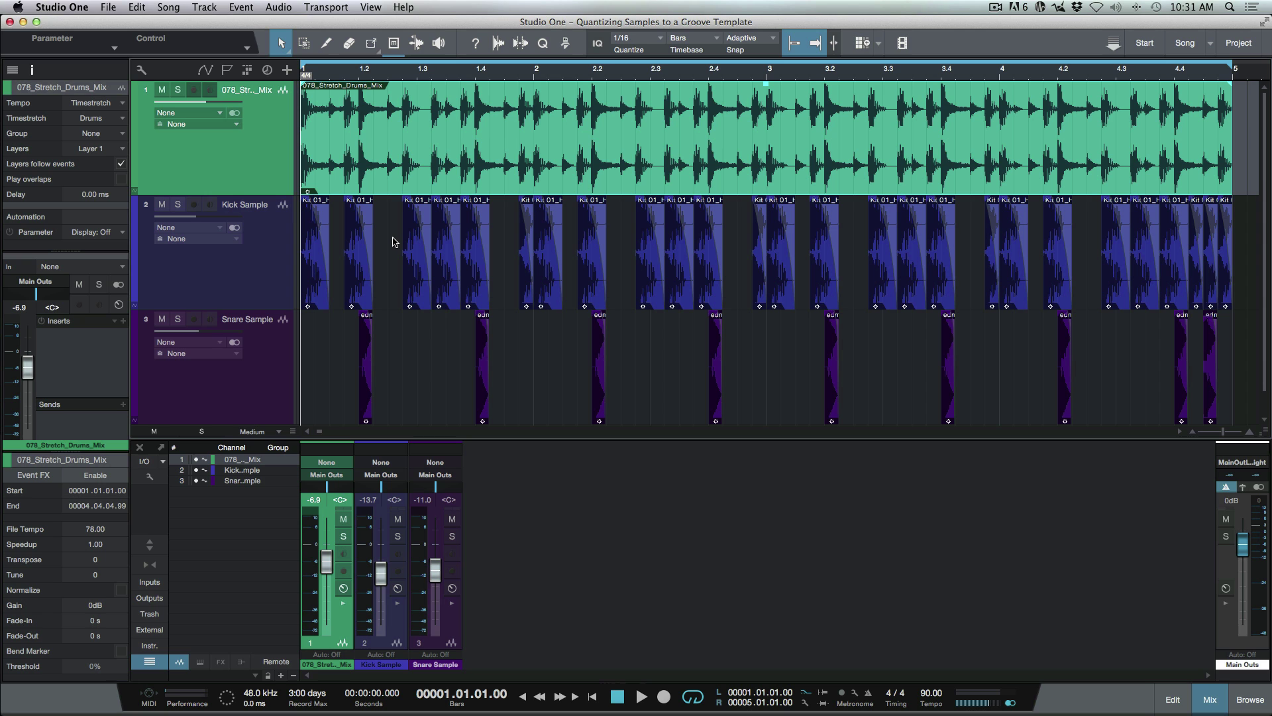
key("space")
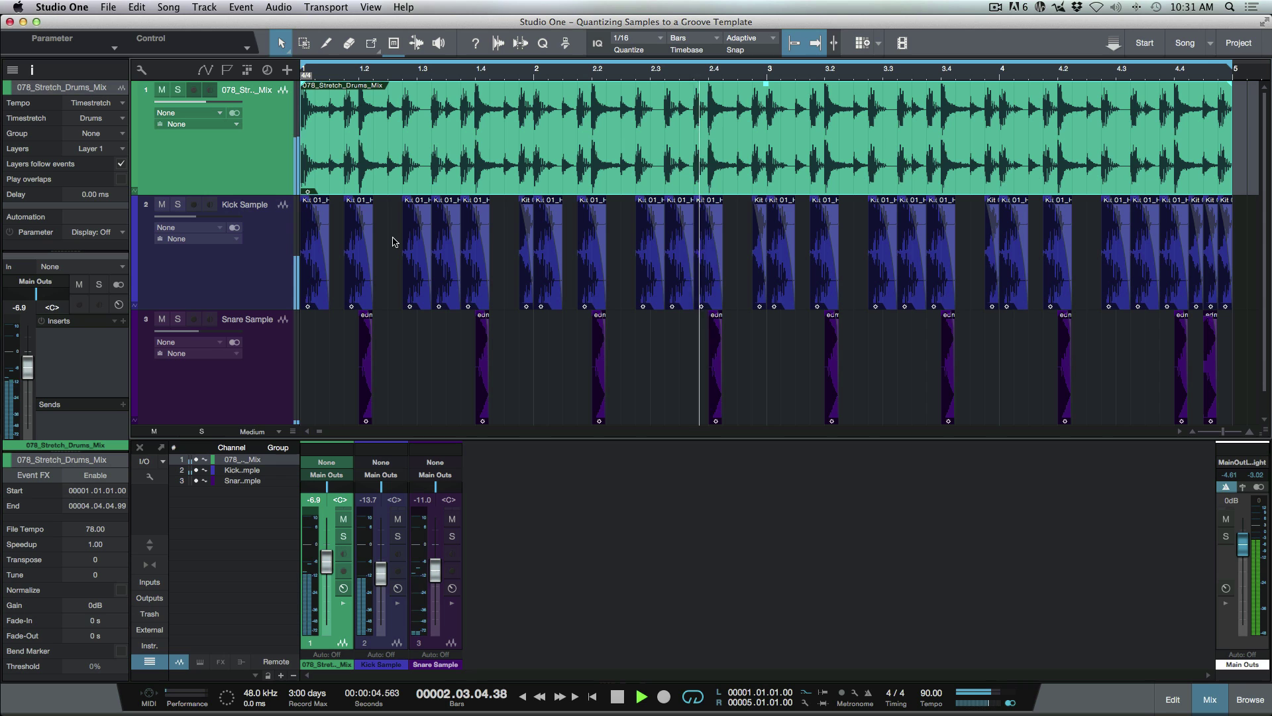
key("space")
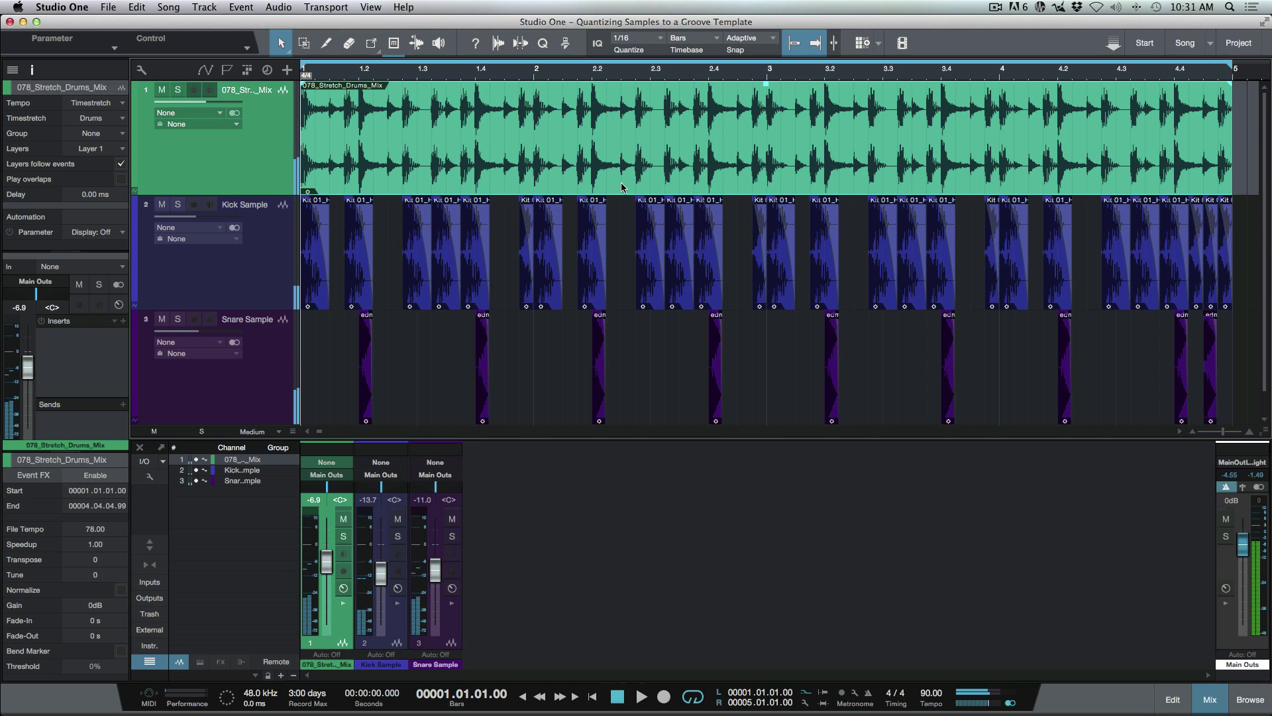
Extract a groove in Quantize's Groove mode from the 078_Stretch_Drums_Mix event
left_click(544, 44)
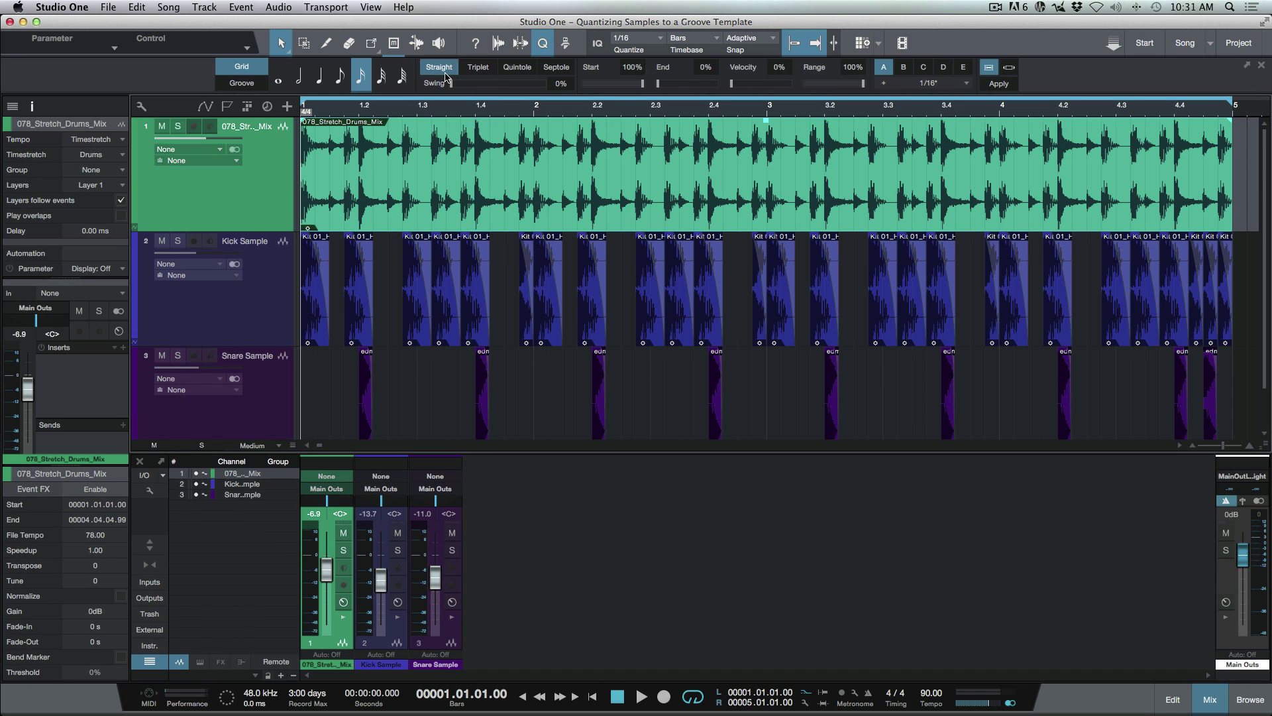
left_click(251, 84)
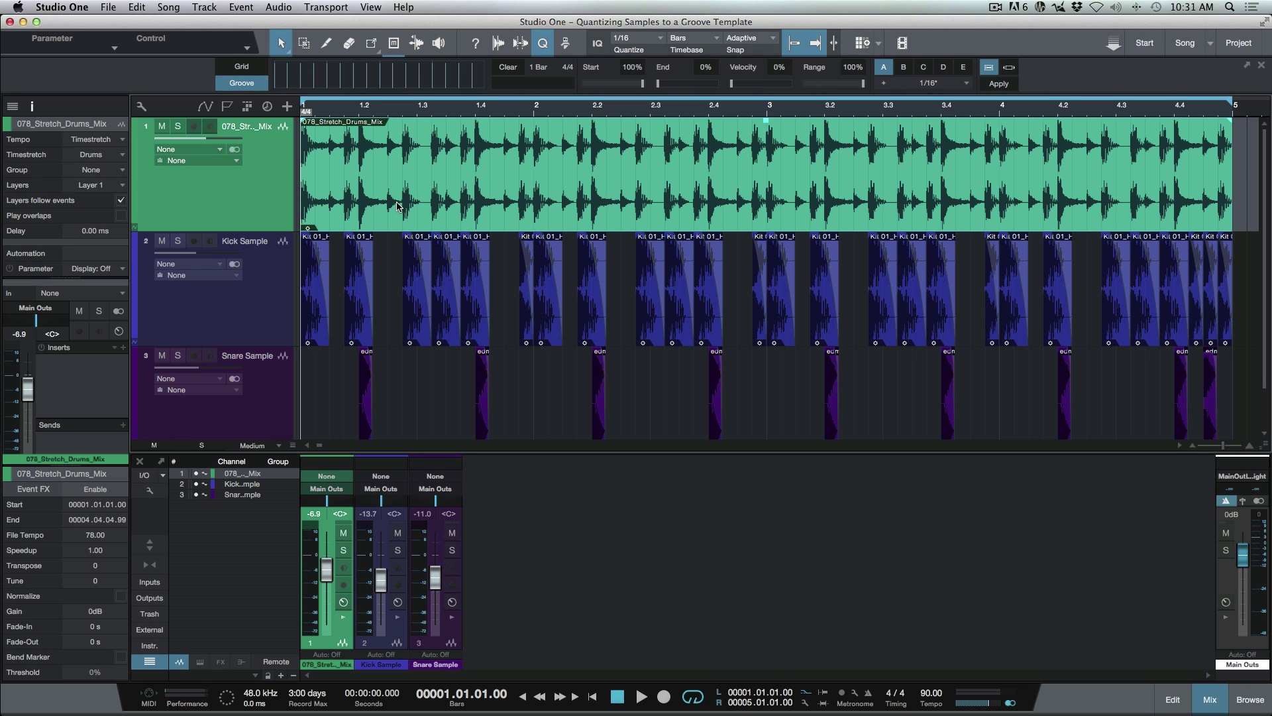
left_click_drag(397, 206, 378, 82)
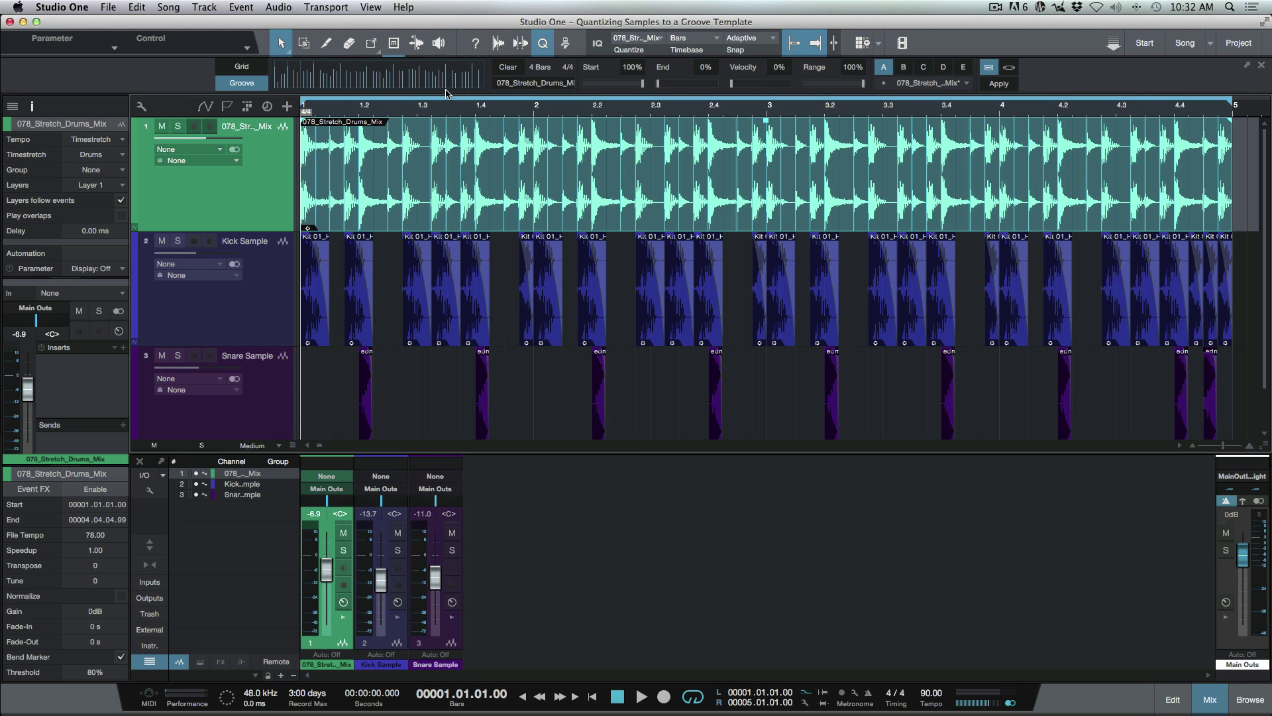
Select the Kick Sample track, keep Drums timestretch mode, and enable Quantize on Track
key("Down")
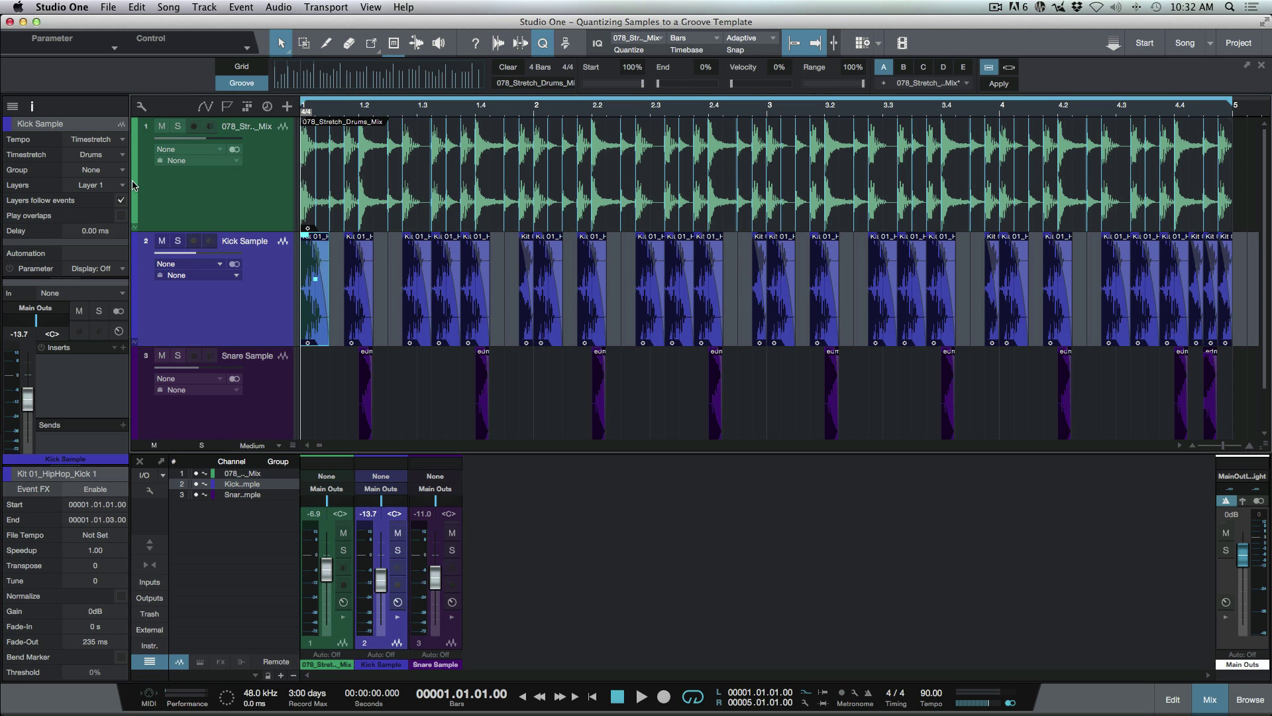
left_click(121, 156)
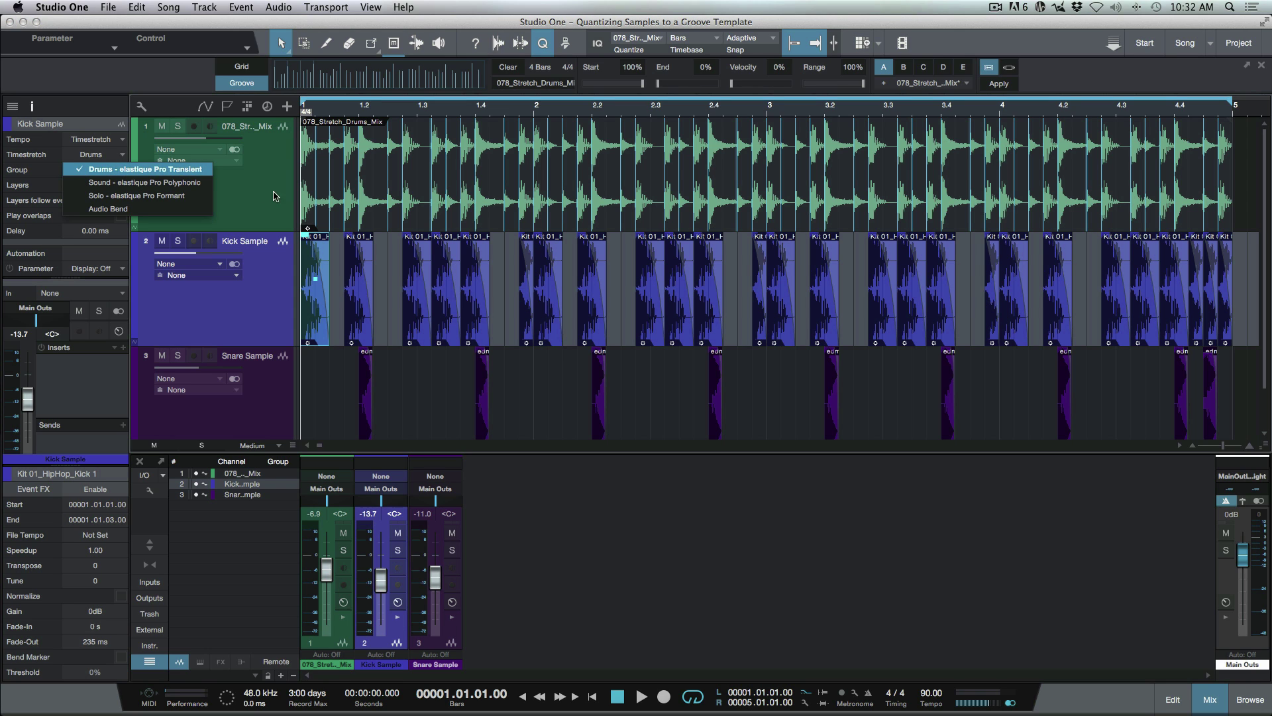
left_click(873, 22)
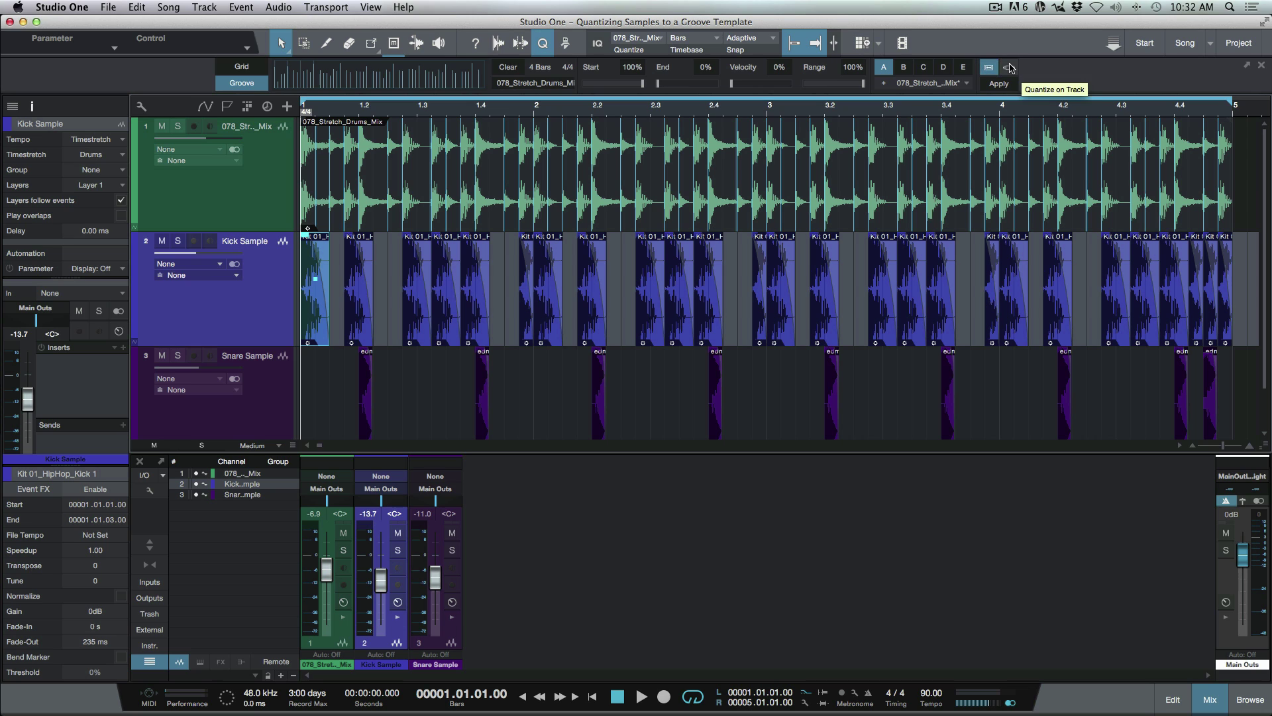
left_click(1010, 67)
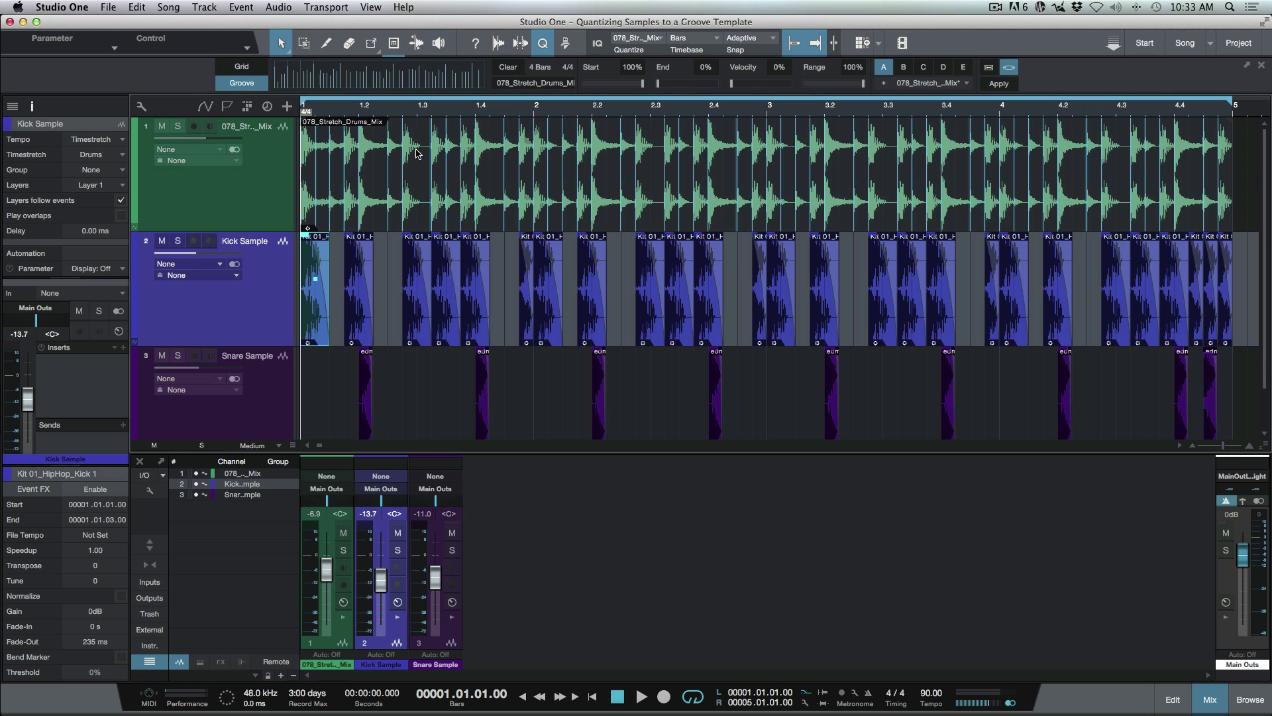
Quantize all Kick Sample events on their track to the drum loop groove
key("super+shift+a")
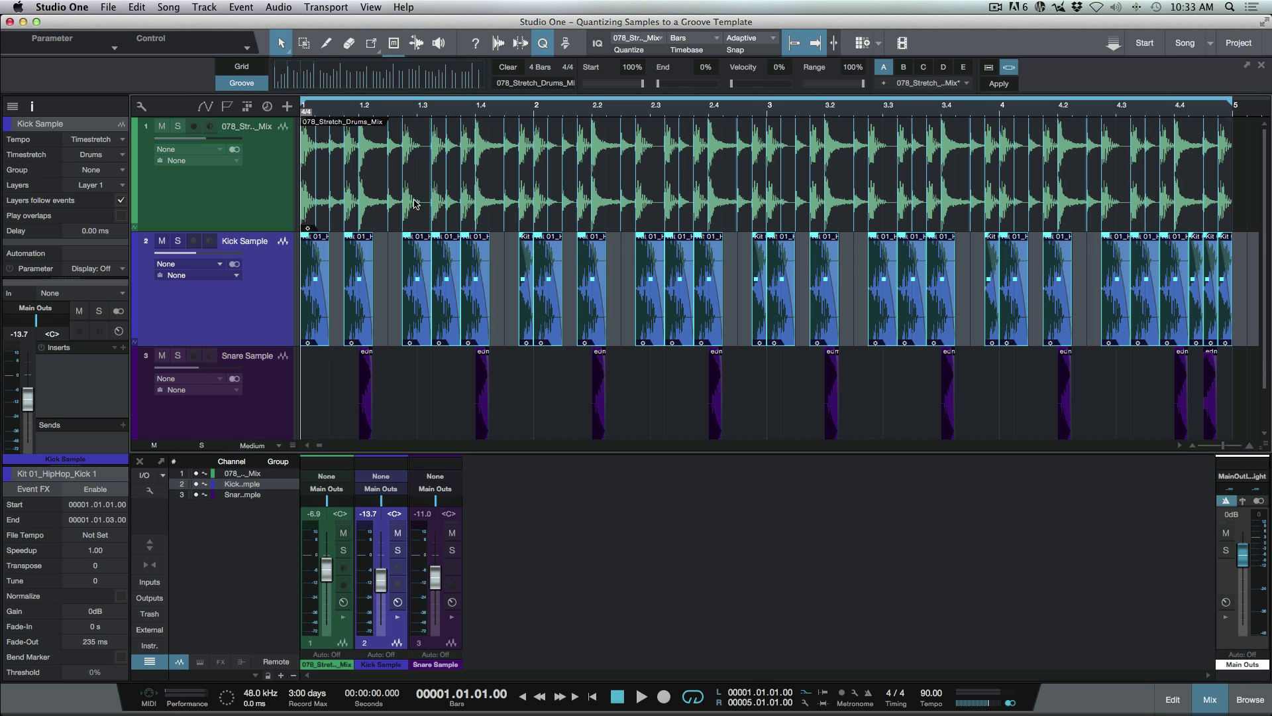
left_click(416, 197)
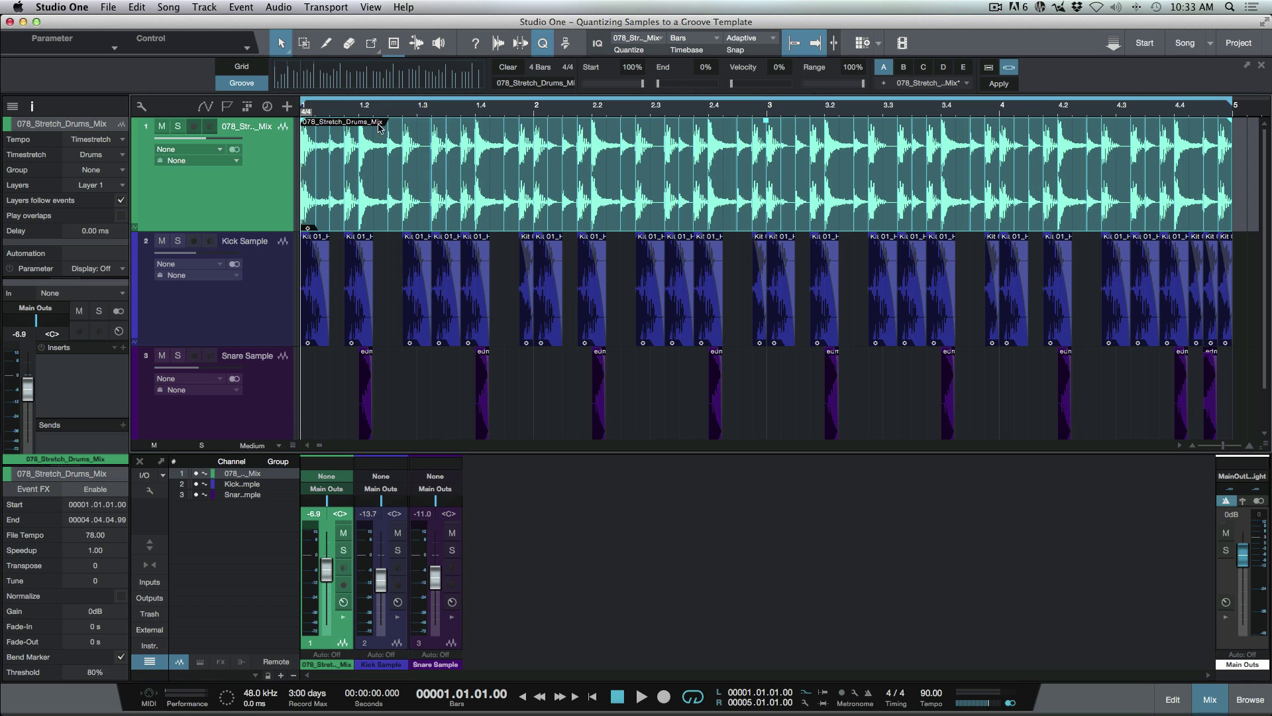
left_click(258, 322)
left_click(258, 321)
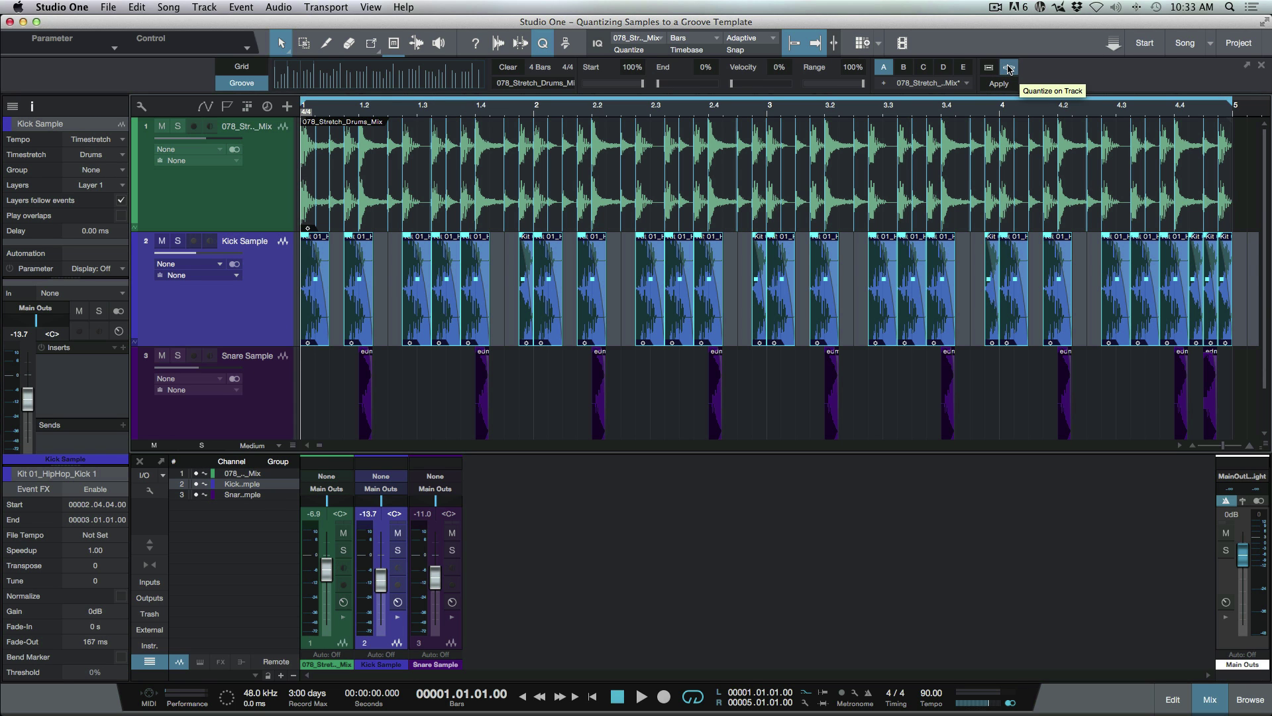
left_click(1009, 68)
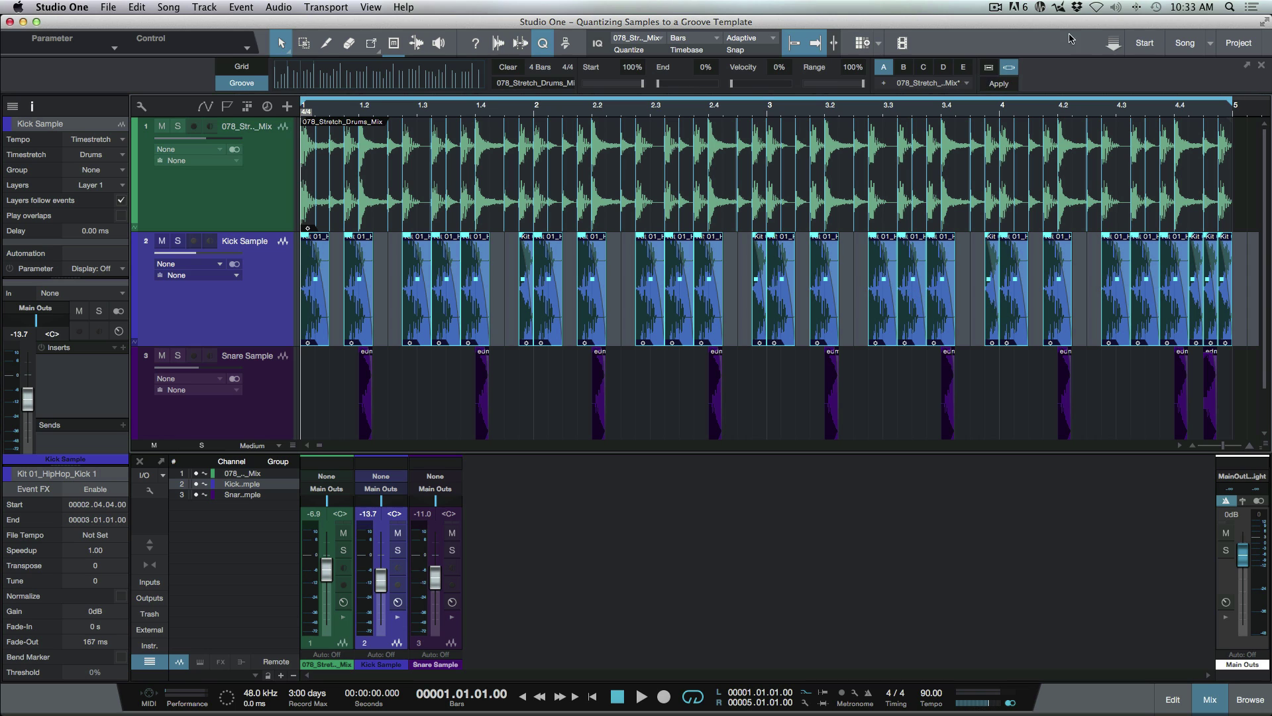
left_click(1000, 84)
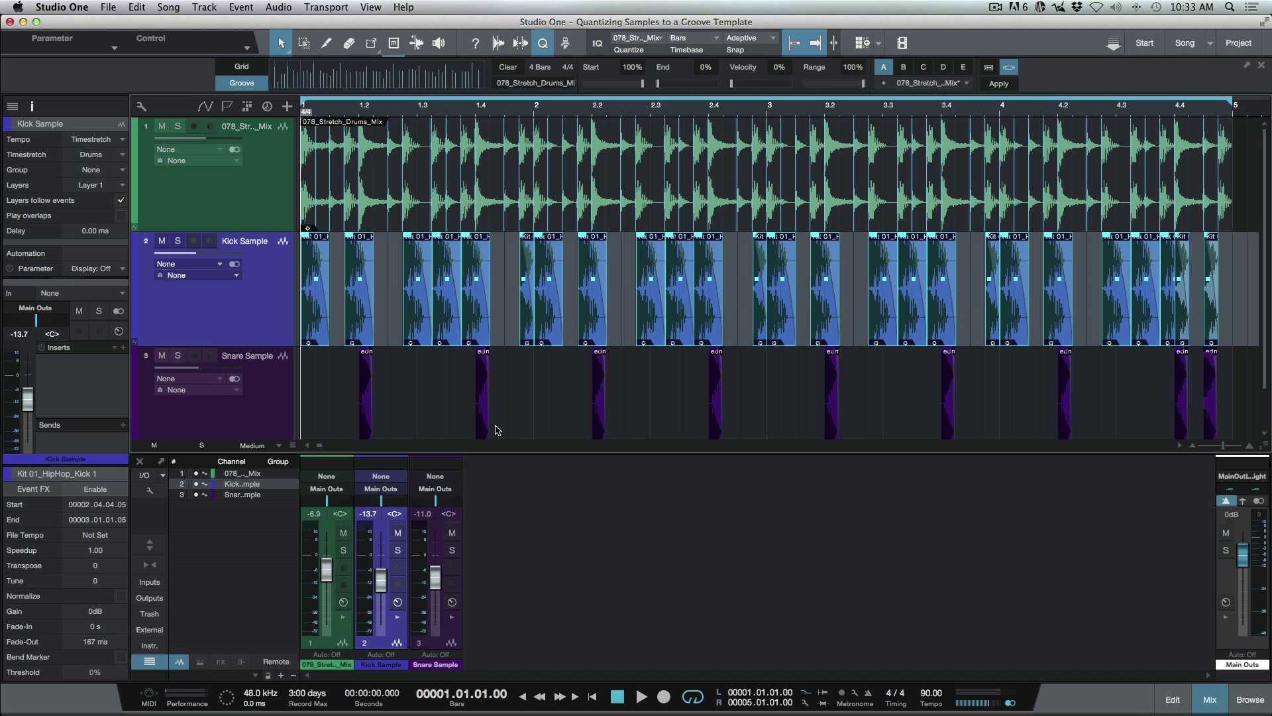
Quantize all Snare Sample events on their track to the same groove
left_click(268, 414)
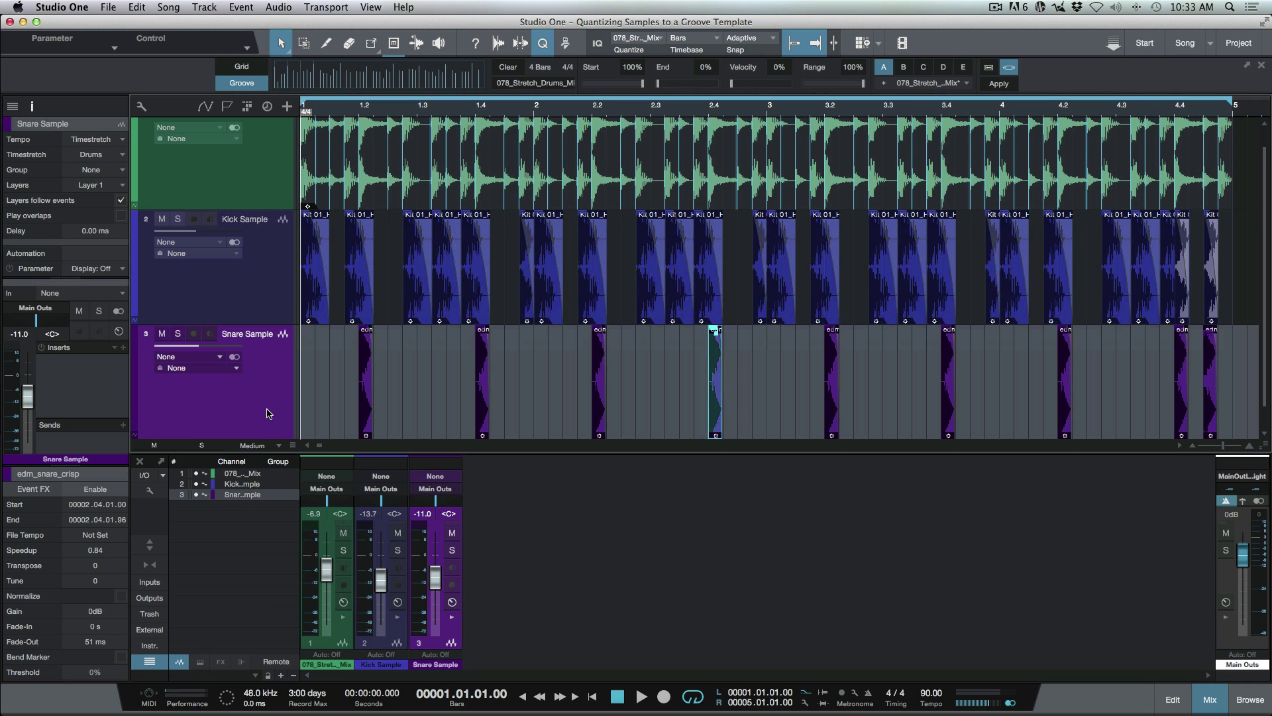
left_click(268, 413)
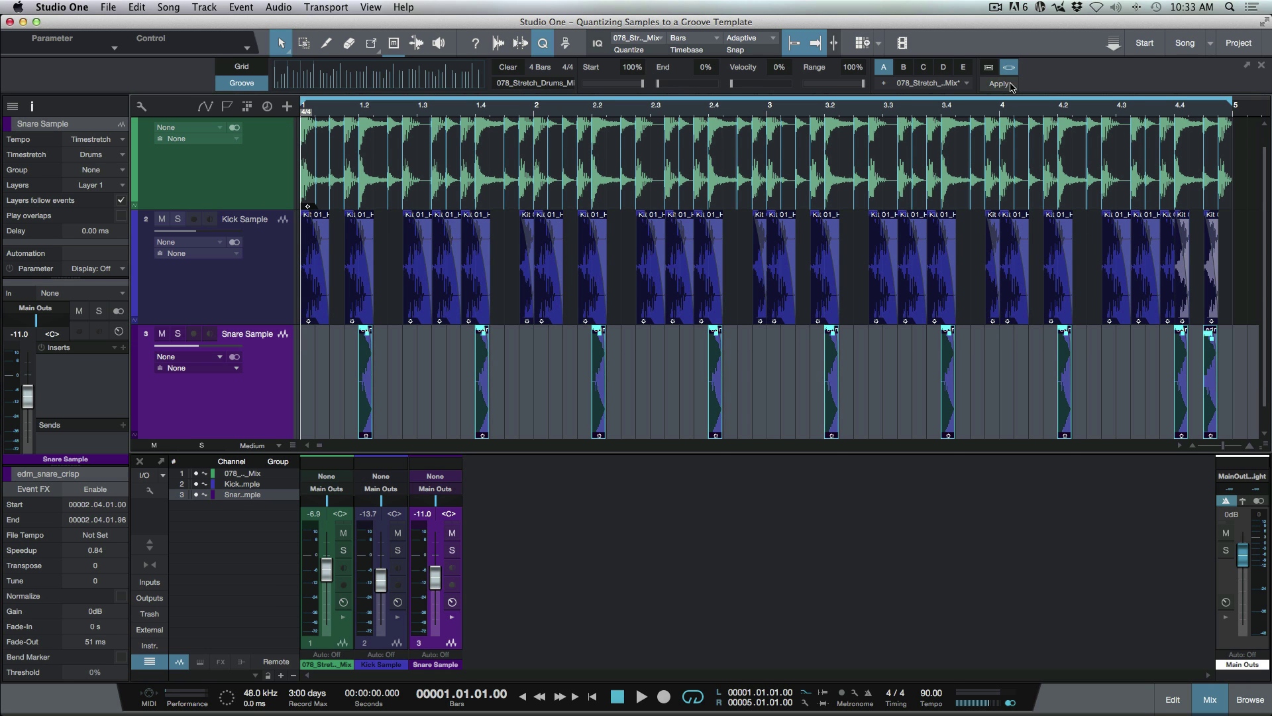
left_click(1010, 67)
left_click(1000, 84)
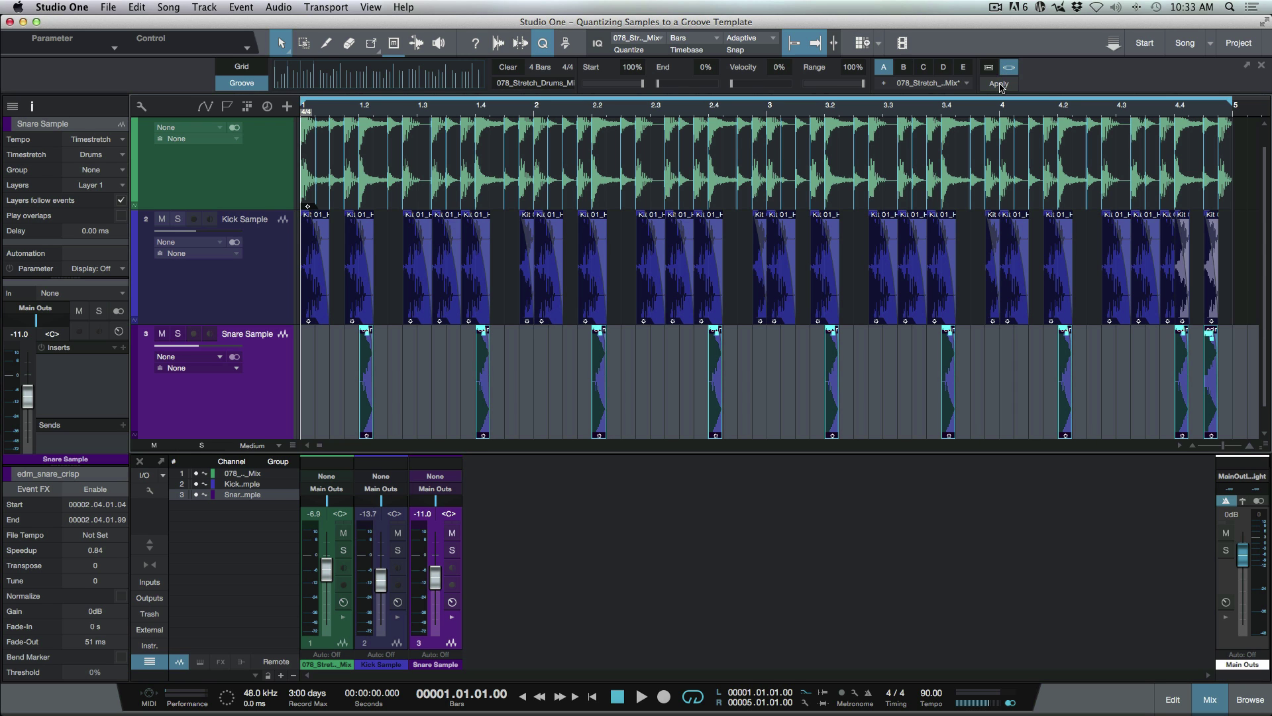
key("Escape")
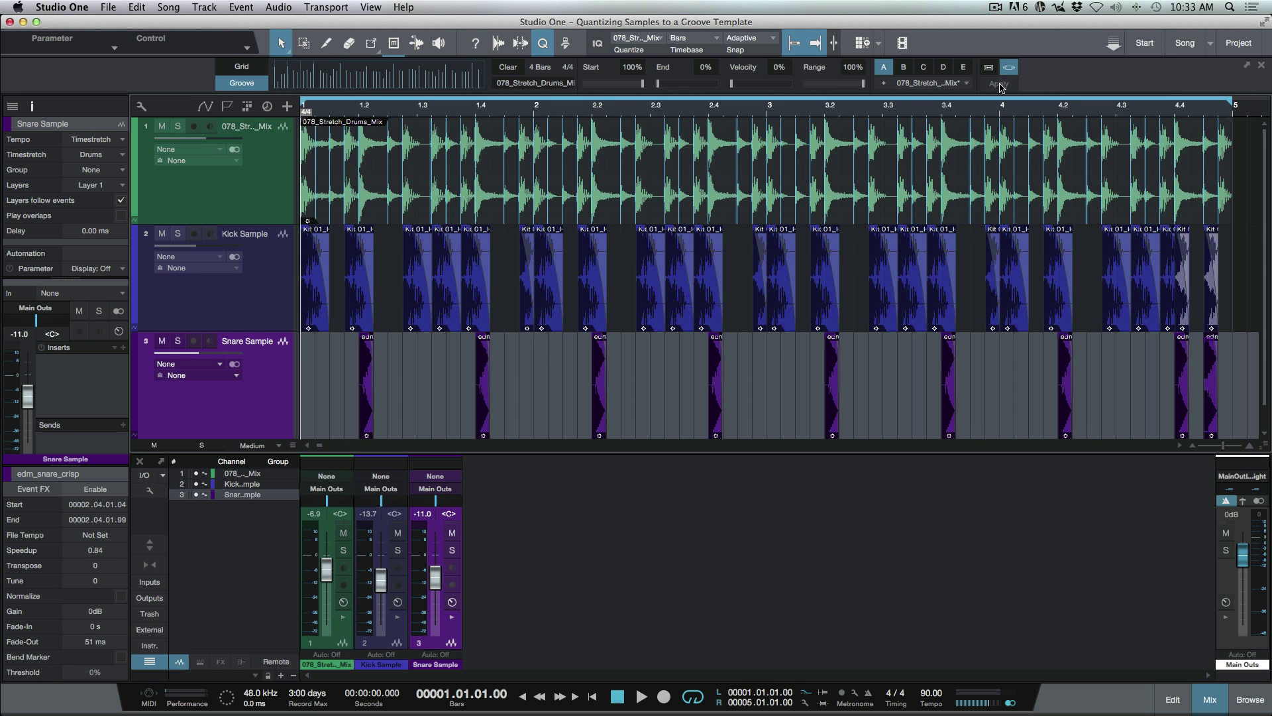
key("space")
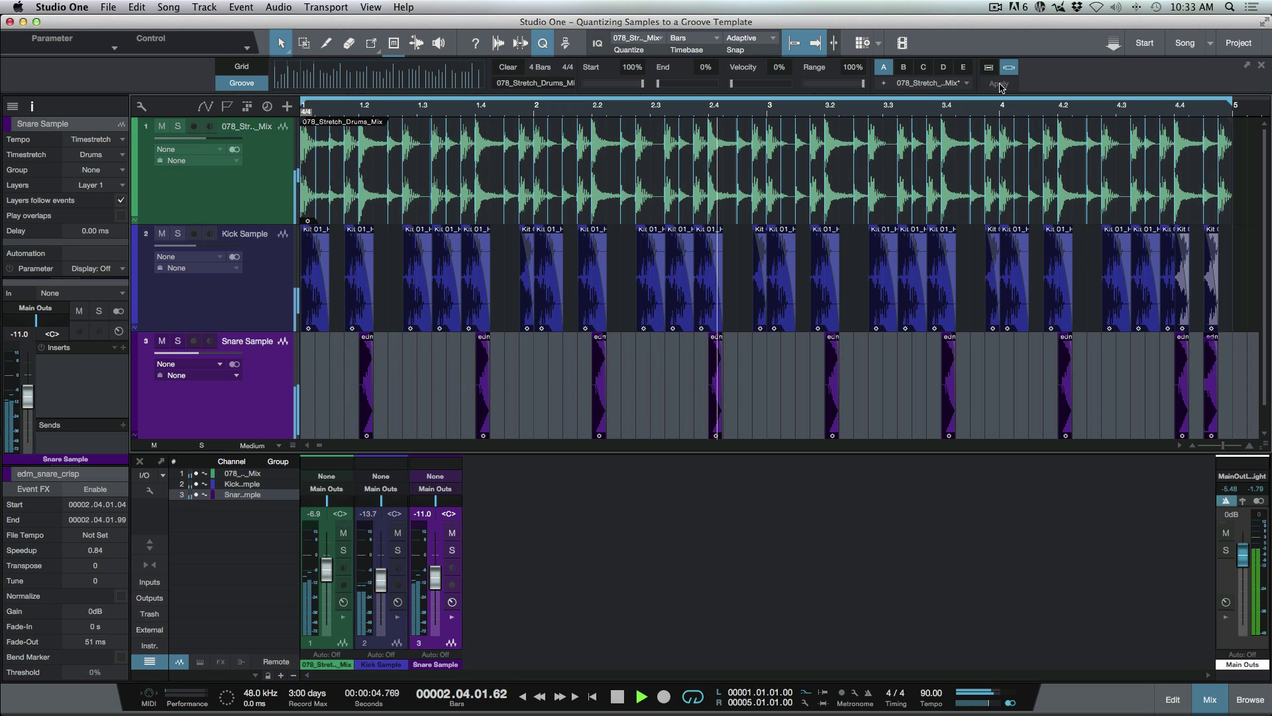
key("space")
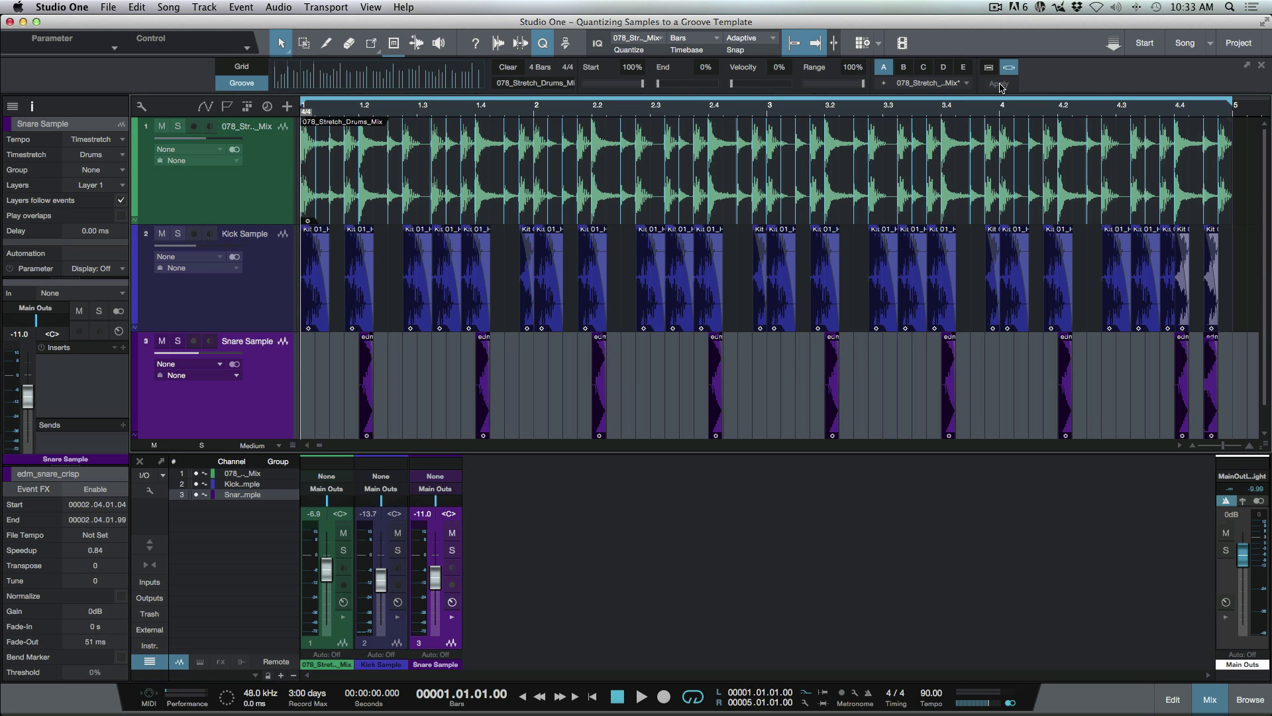
key("space")
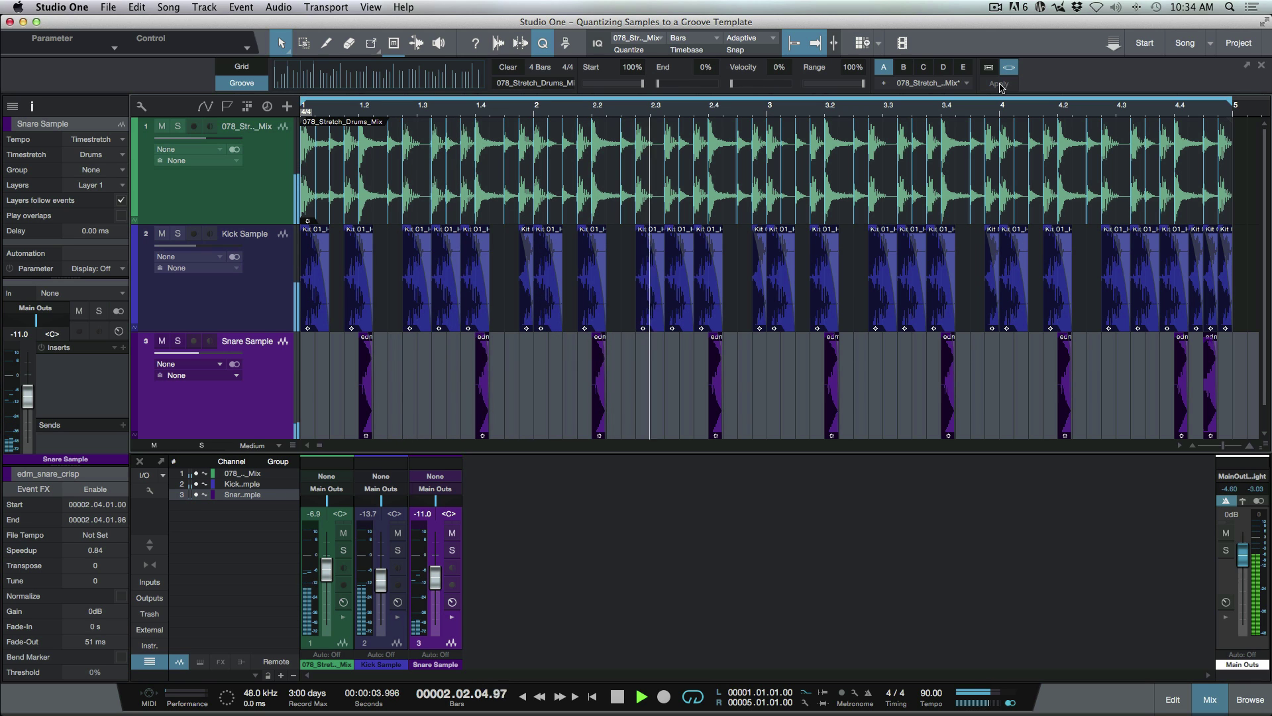
key("space")
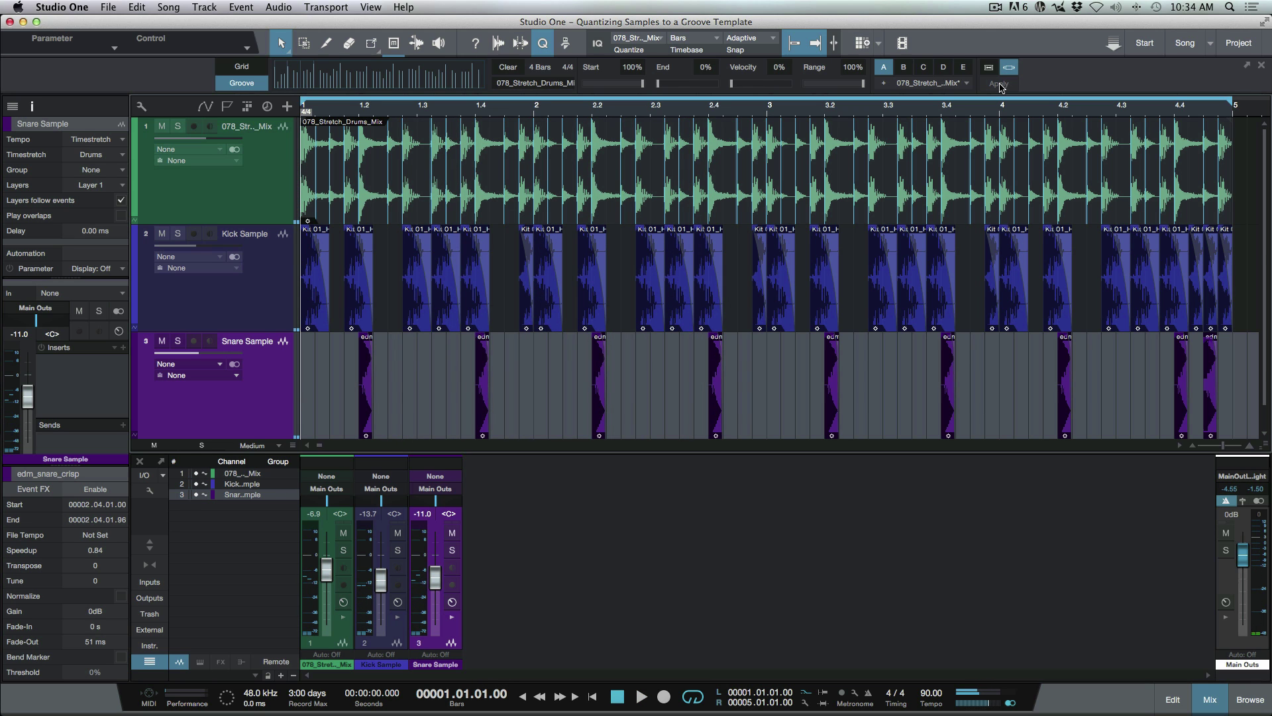
left_click(999, 84)
key("space")
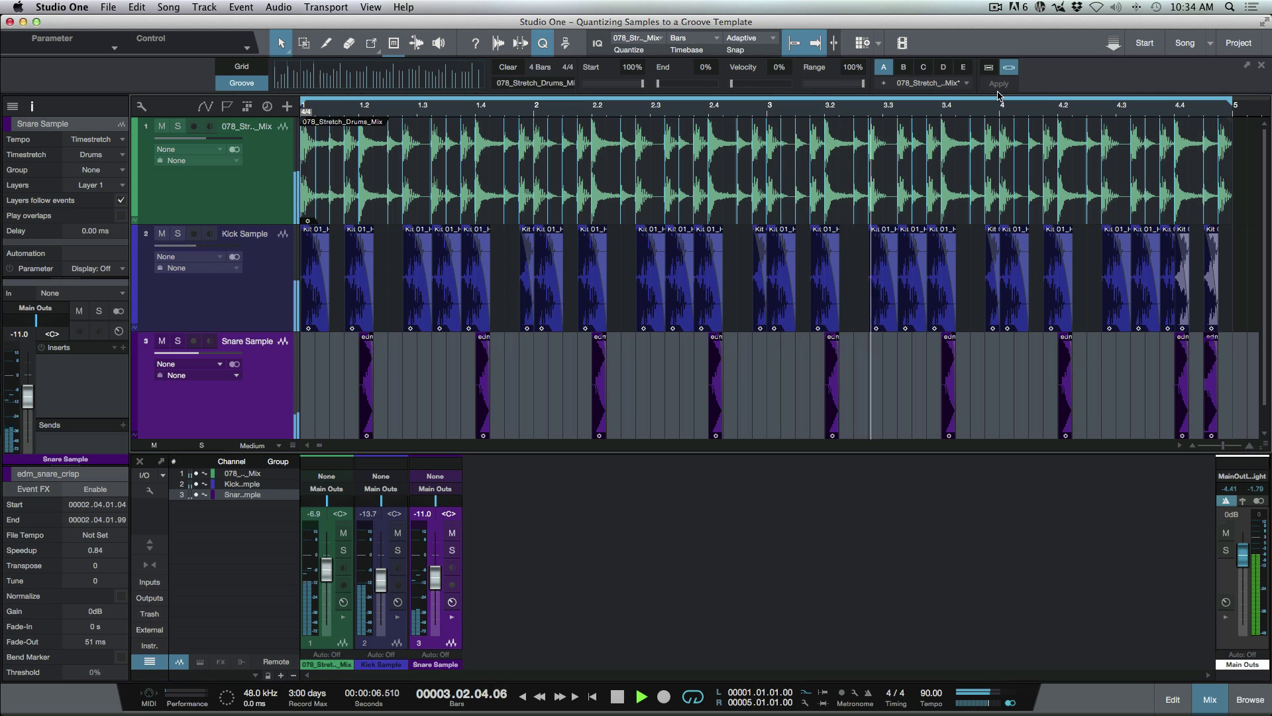
key("space")
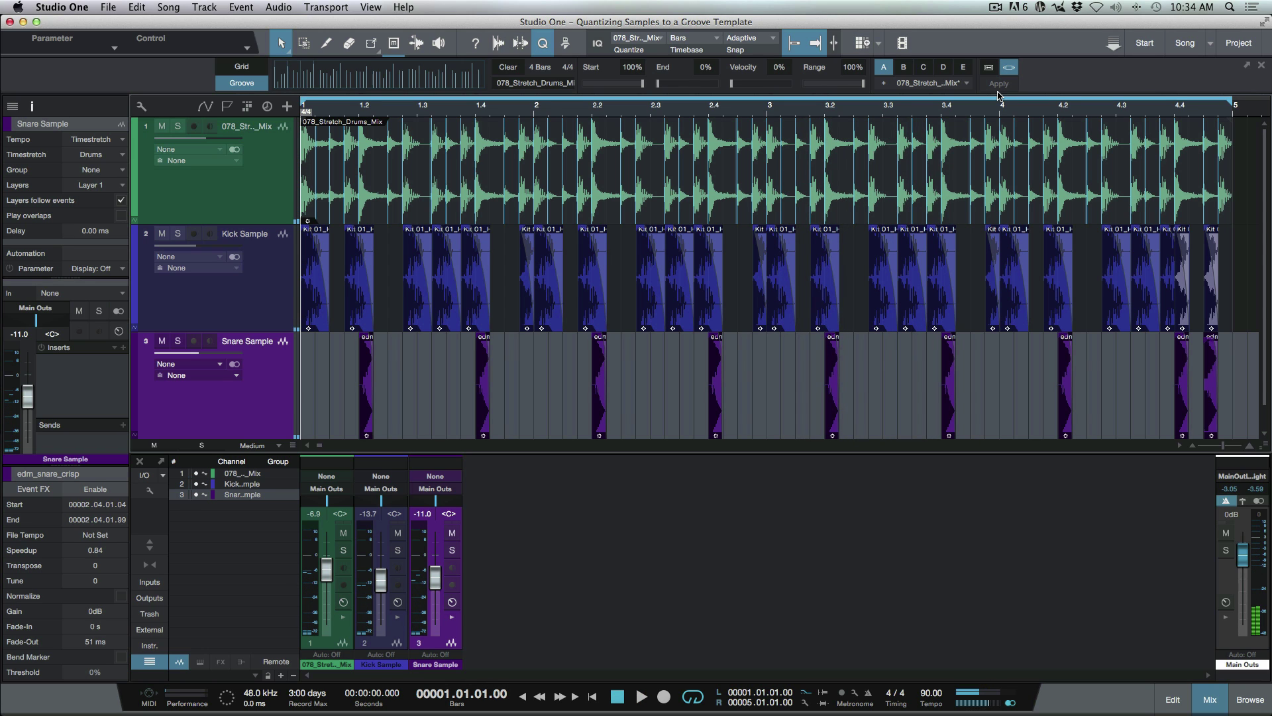